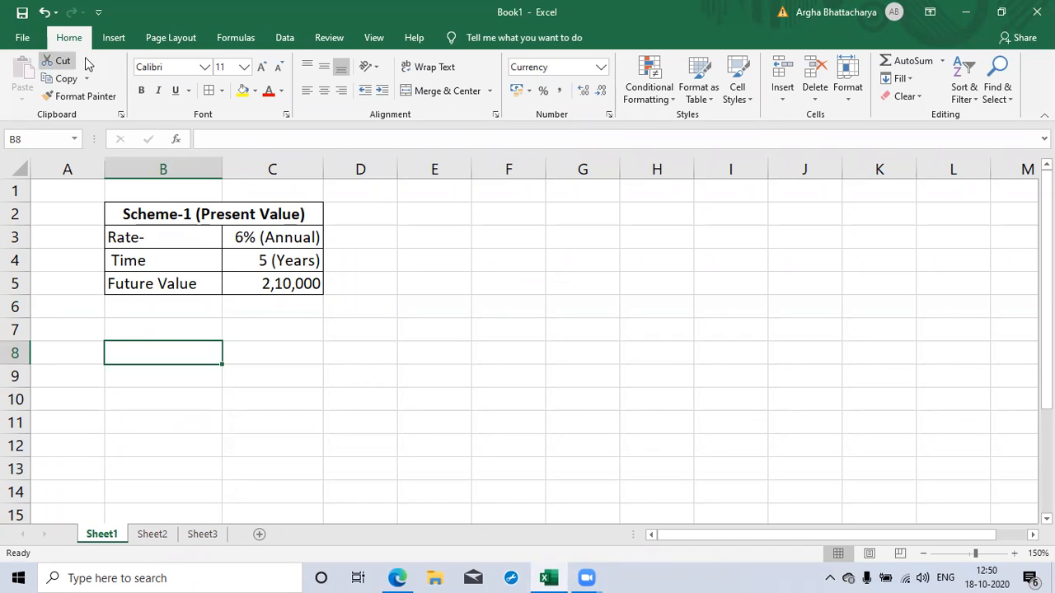
# Look at the Financial category of the function list for cell B8, and leave without inserting a function.
pyautogui.click(176, 142)
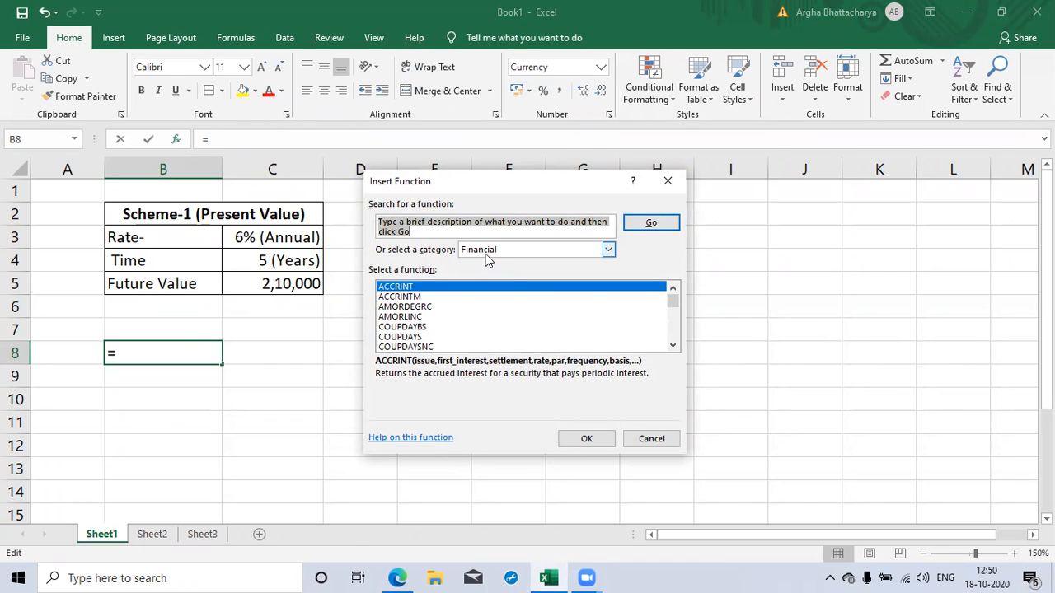
pyautogui.click(609, 252)
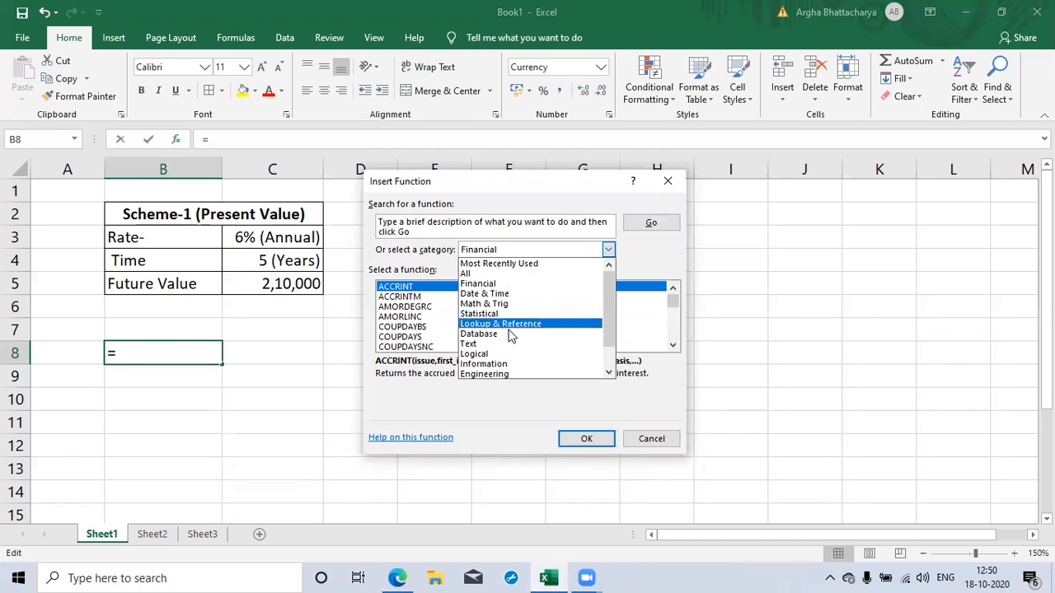
pyautogui.click(502, 285)
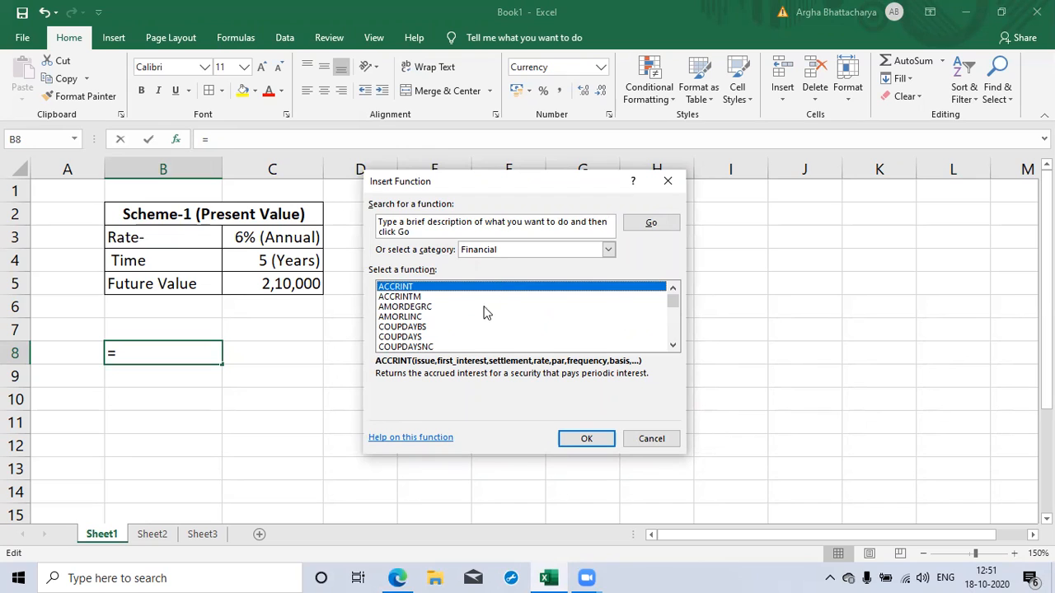
pyautogui.click(650, 441)
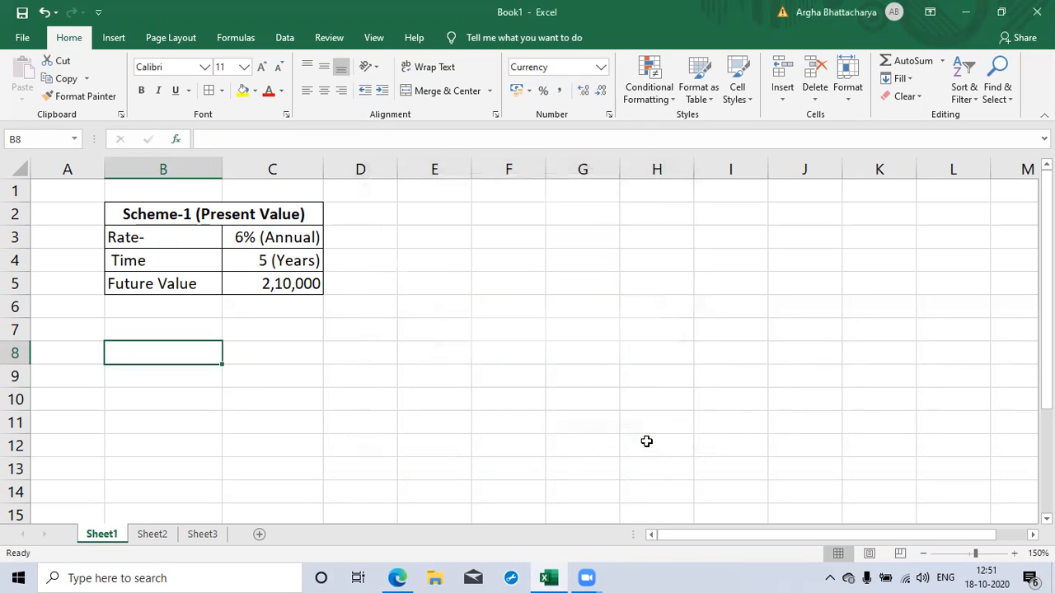
# Review the rate, time and future value entries of the Scheme-1 (Present Value) table.
pyautogui.click(141, 212)
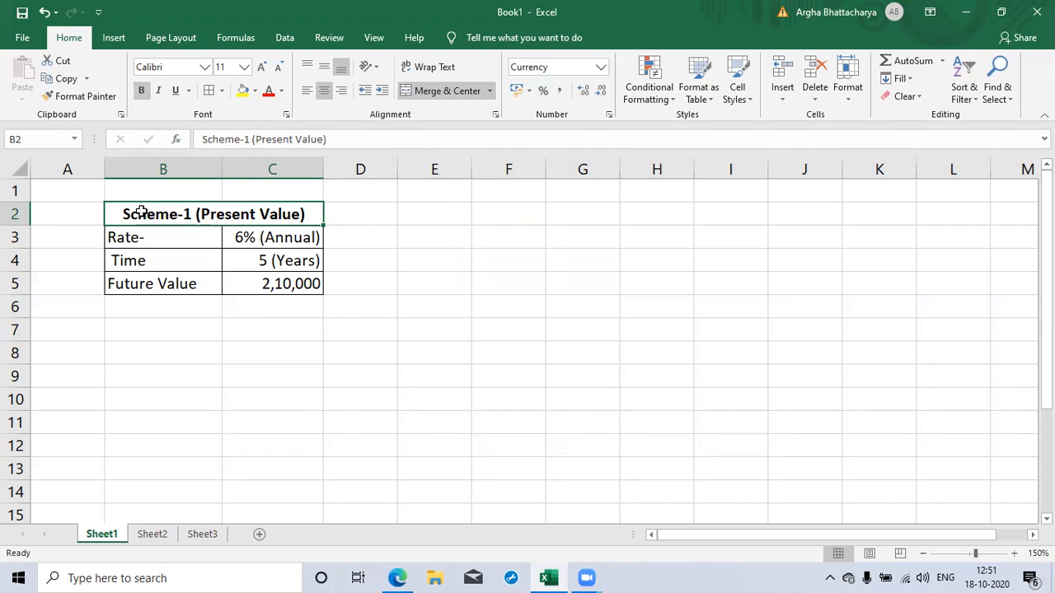
pyautogui.press('Down')
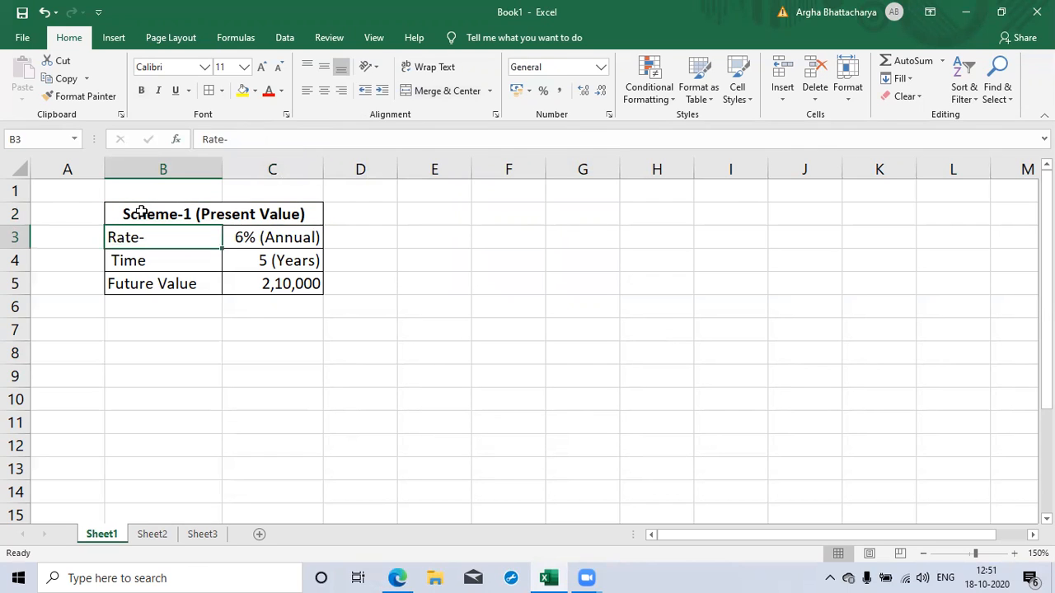
pyautogui.press('Right')
pyautogui.press('Left')
pyautogui.press('Right')
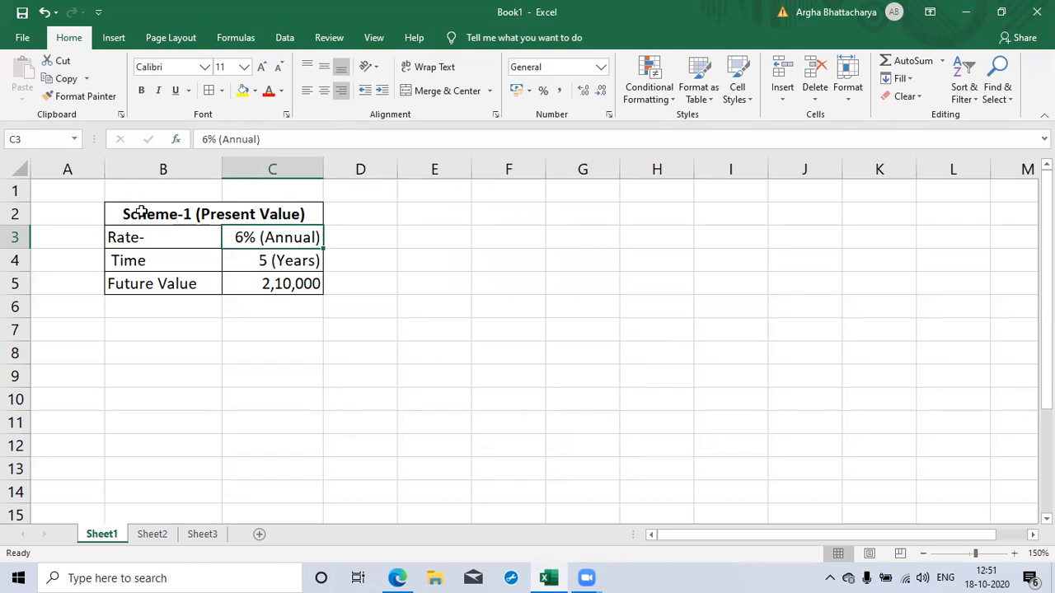
pyautogui.press('Down')
pyautogui.press('Left')
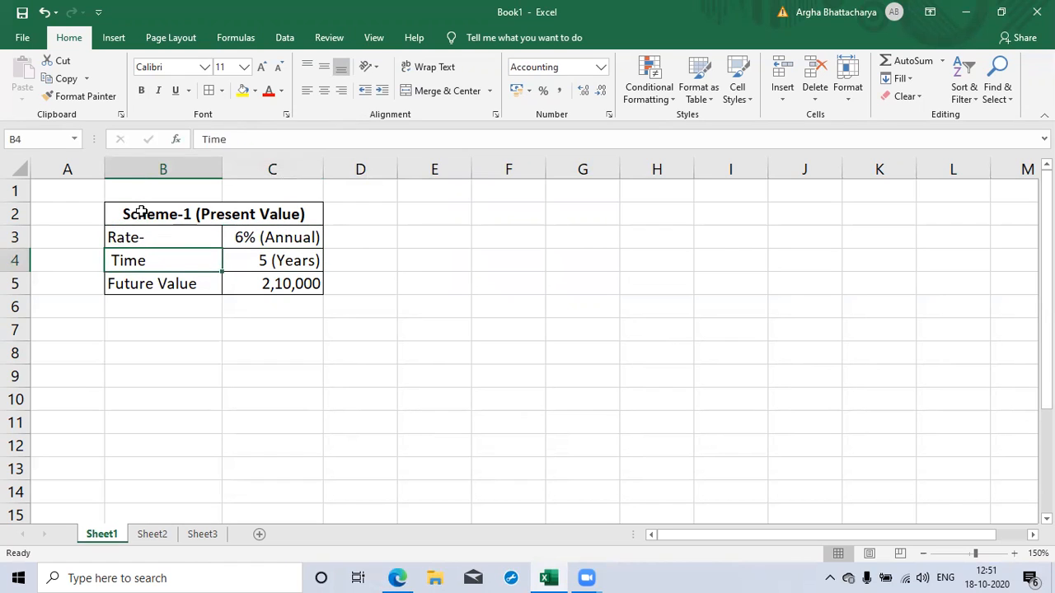
pyautogui.press('Right')
pyautogui.press('Down')
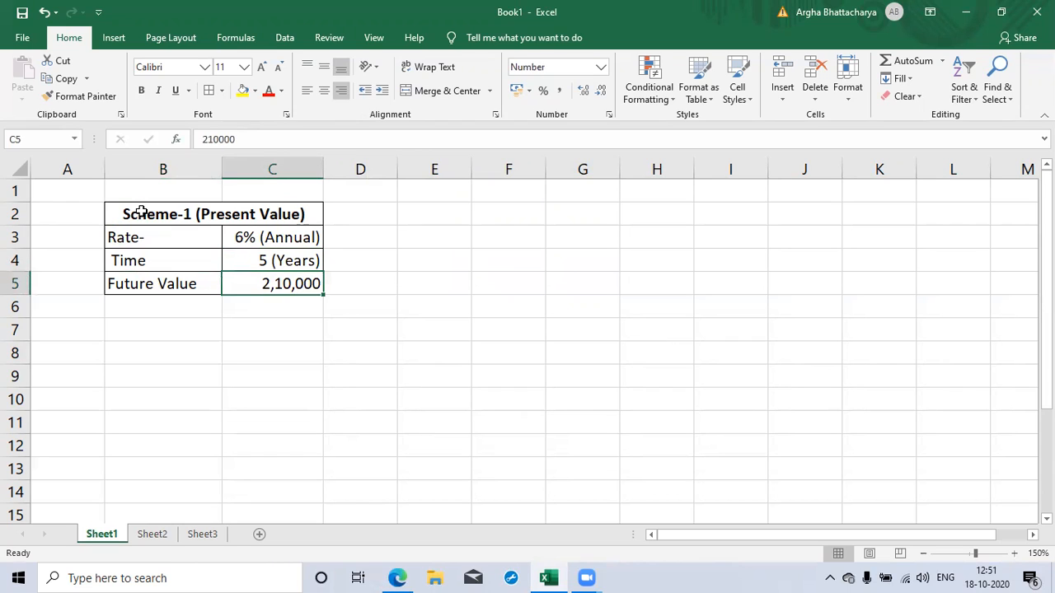
pyautogui.press('Left')
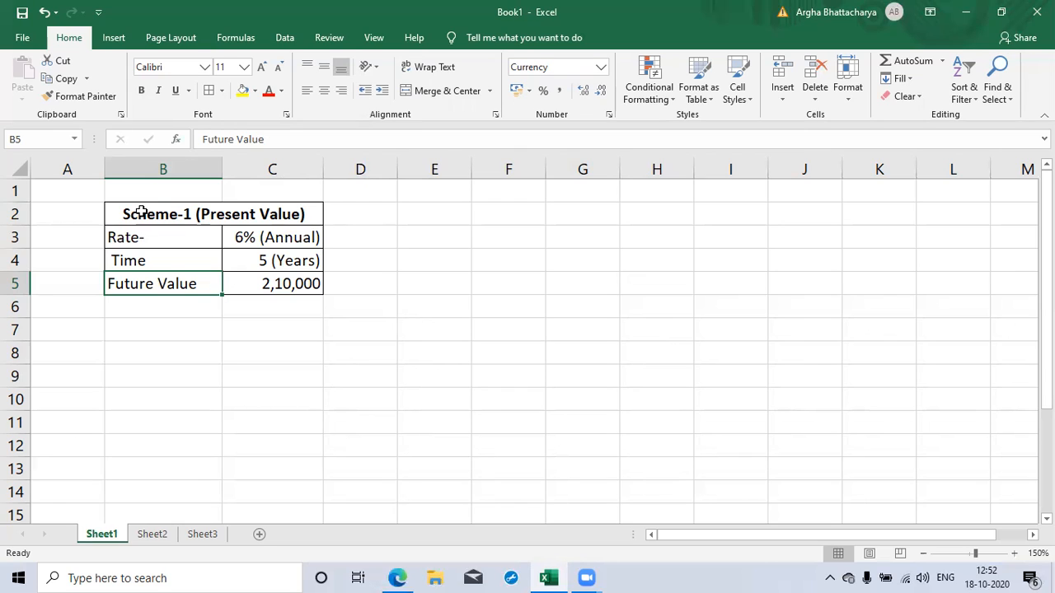
# Start a PV function in cell B8 and bring up its Function Arguments dialog.
pyautogui.press('Down')
pyautogui.press('Down')
pyautogui.press('Down')
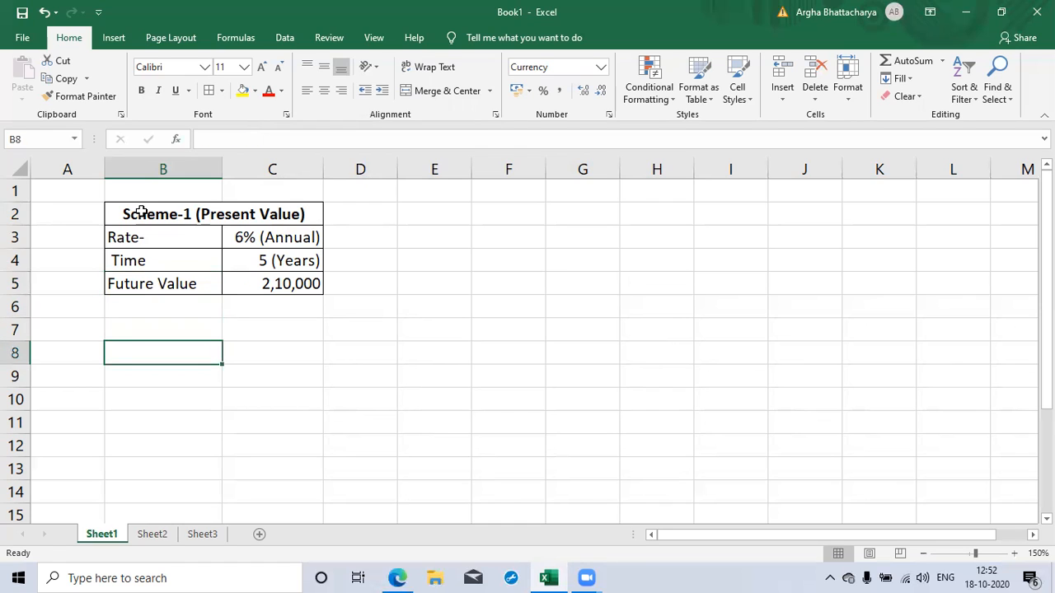
pyautogui.write('=')
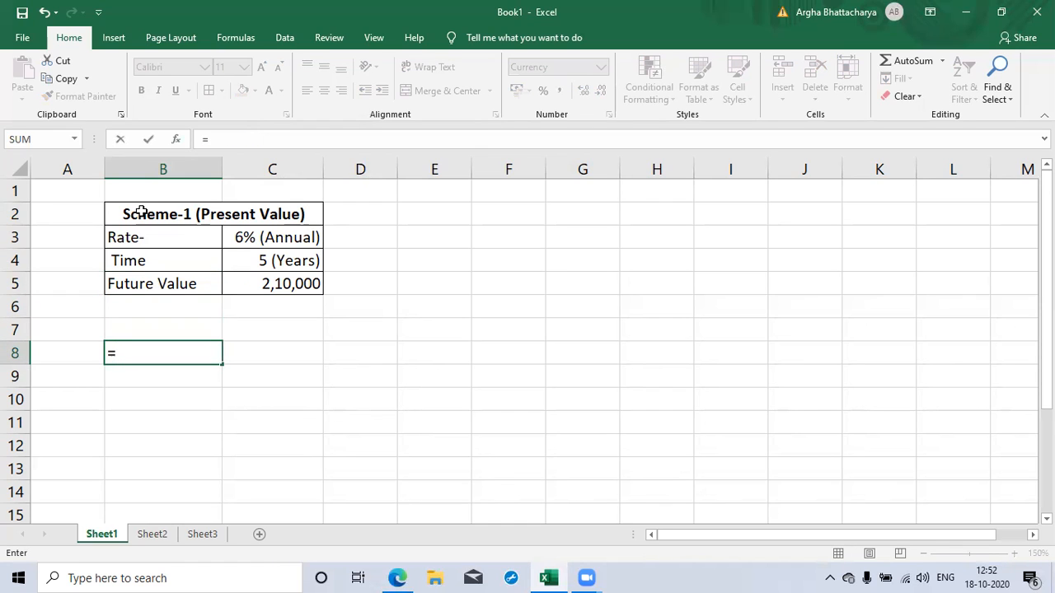
pyautogui.write('pv')
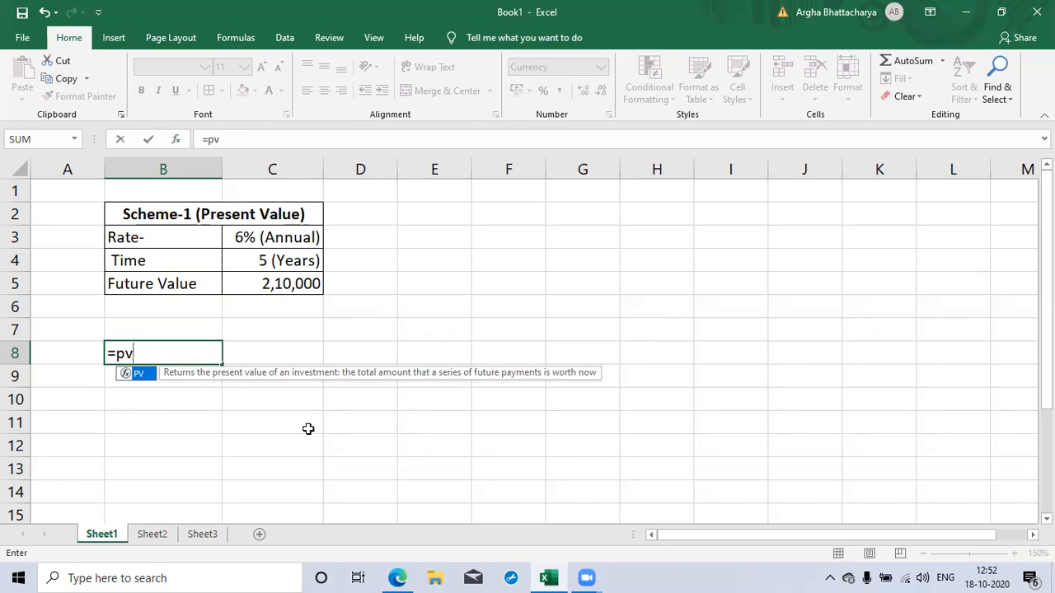
pyautogui.write('(')
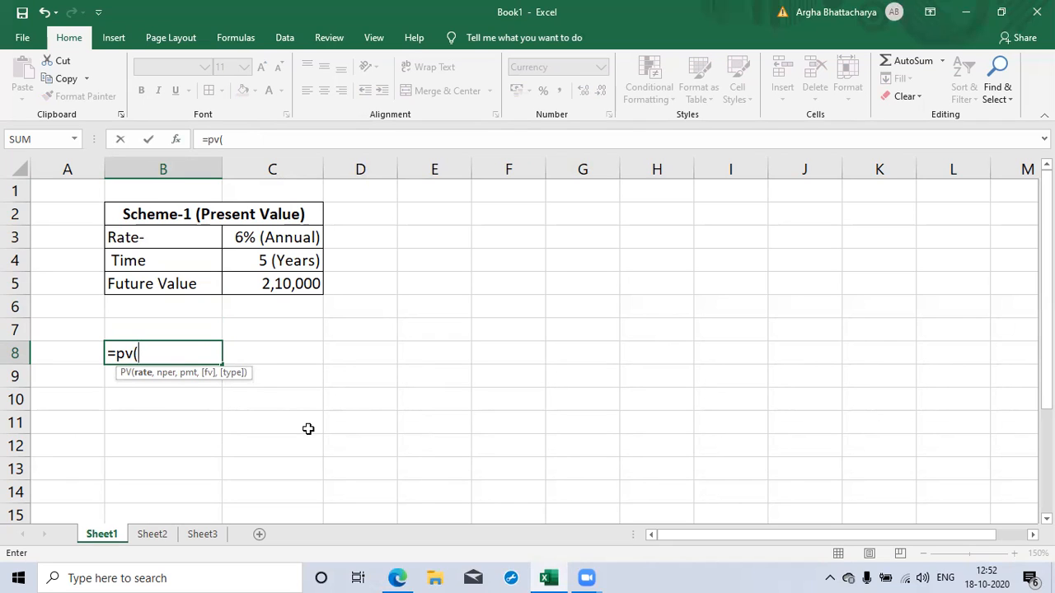
pyautogui.hotkey('ctrl', 'a')
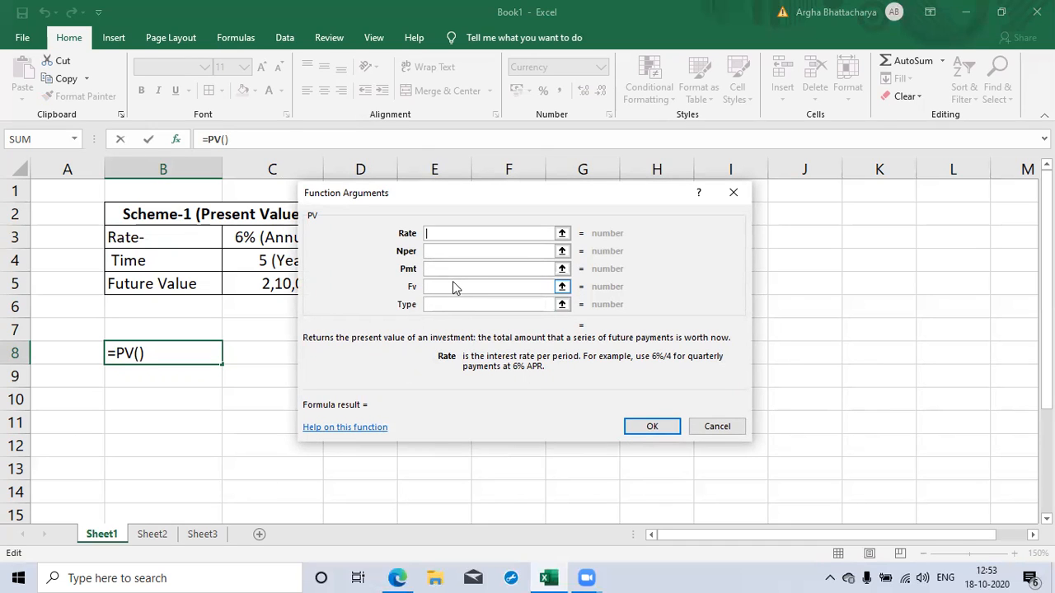
# Complete the PV function in B8 with Rate 6%, Nper 5 and Fv 210000, leaving Pmt and Type empty.
pyautogui.click(437, 307)
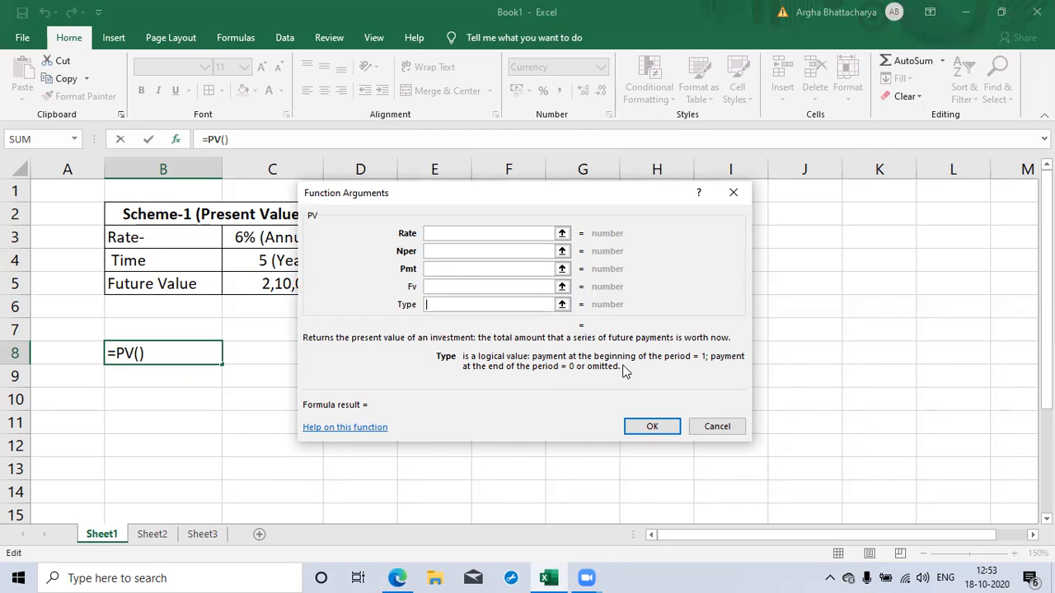
pyautogui.click(439, 234)
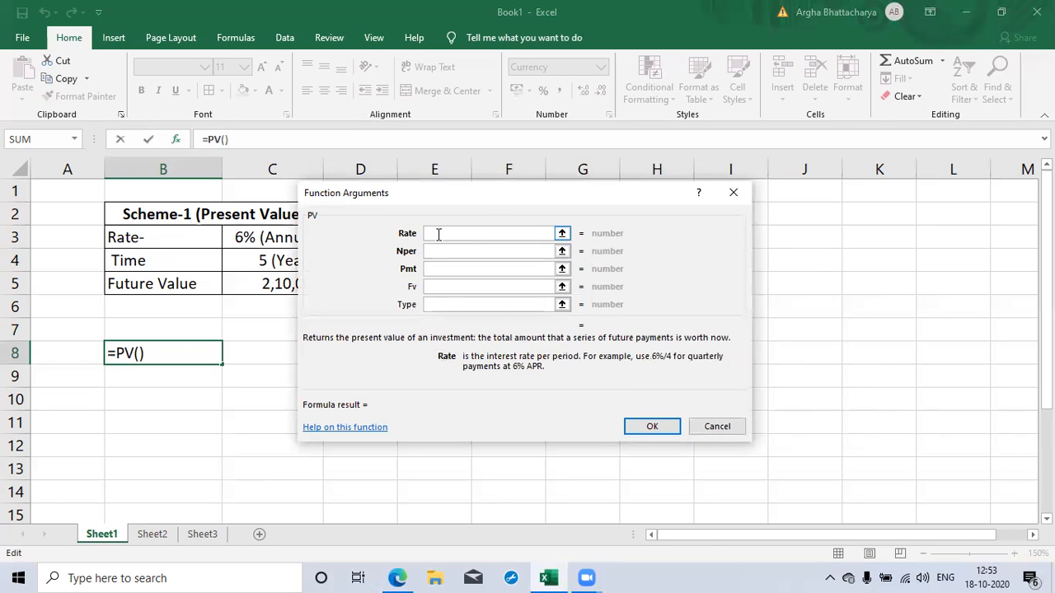
pyautogui.write('6%')
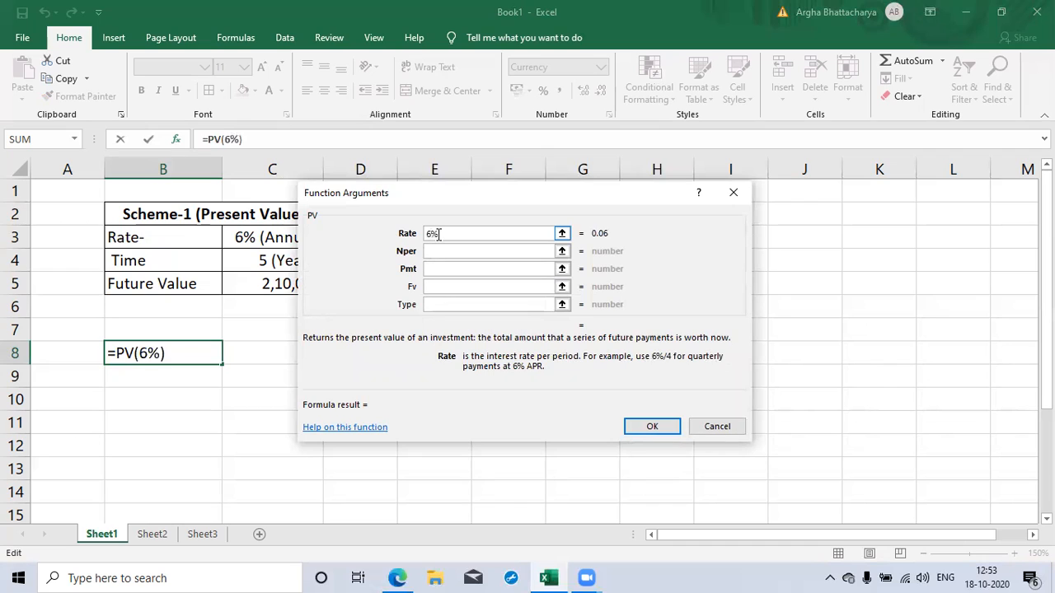
pyautogui.press('Tab')
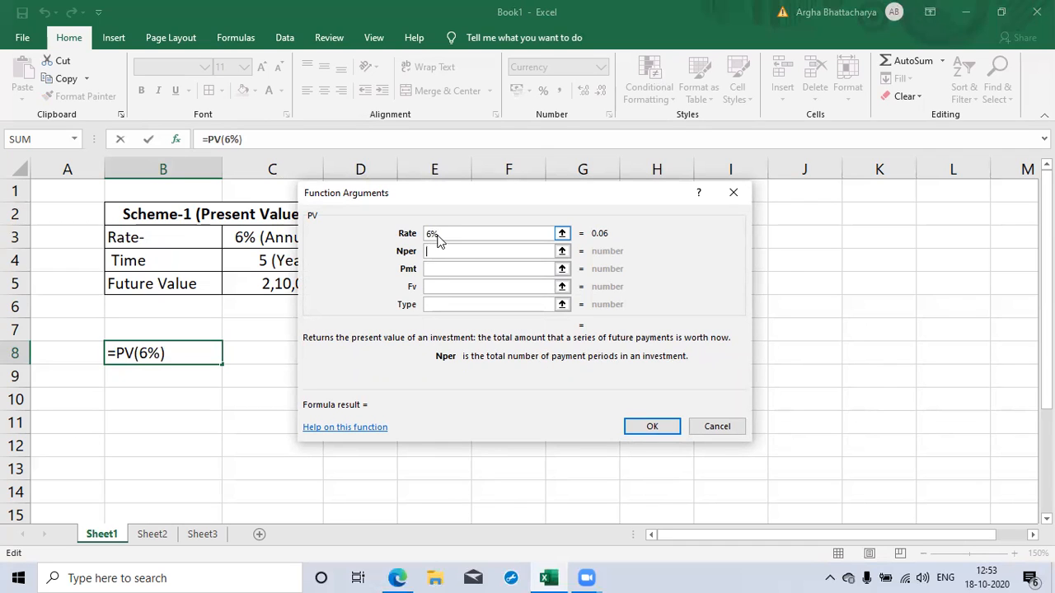
pyautogui.write('5')
pyautogui.press('Tab')
pyautogui.press('Tab')
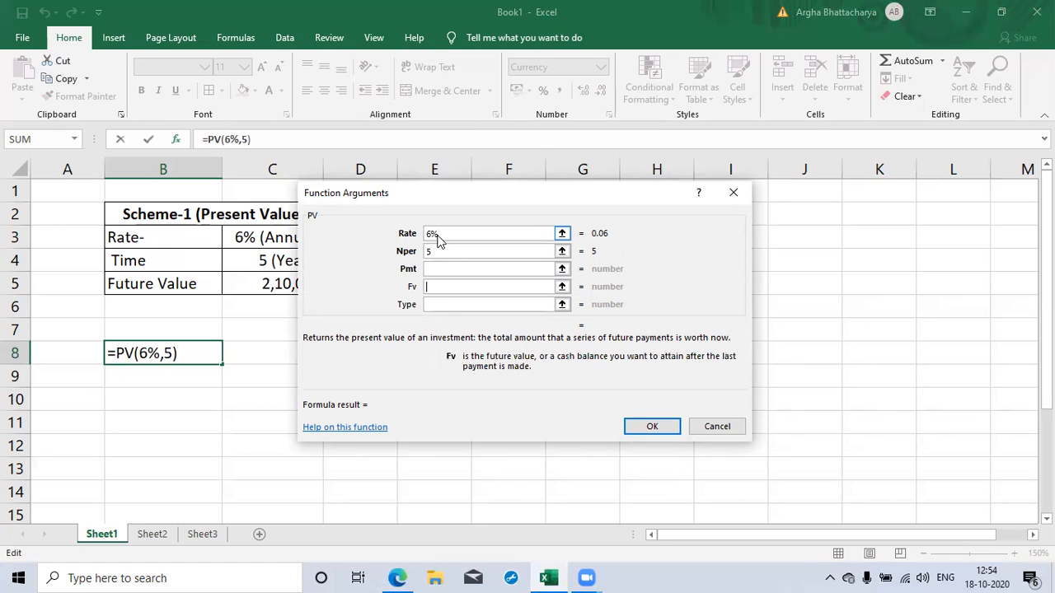
pyautogui.write('21')
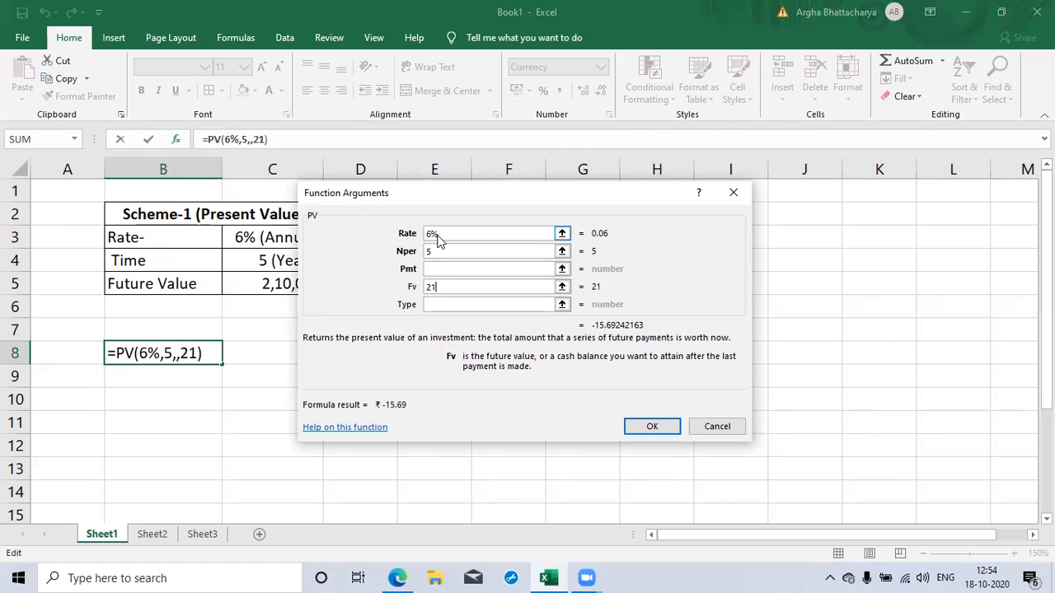
pyautogui.write('0000')
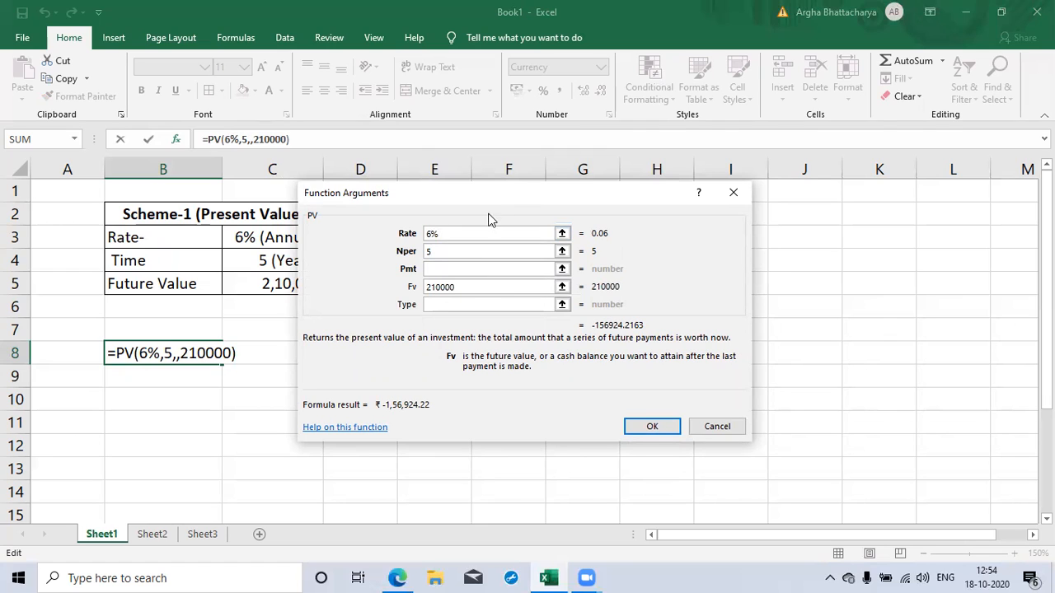
pyautogui.click(651, 426)
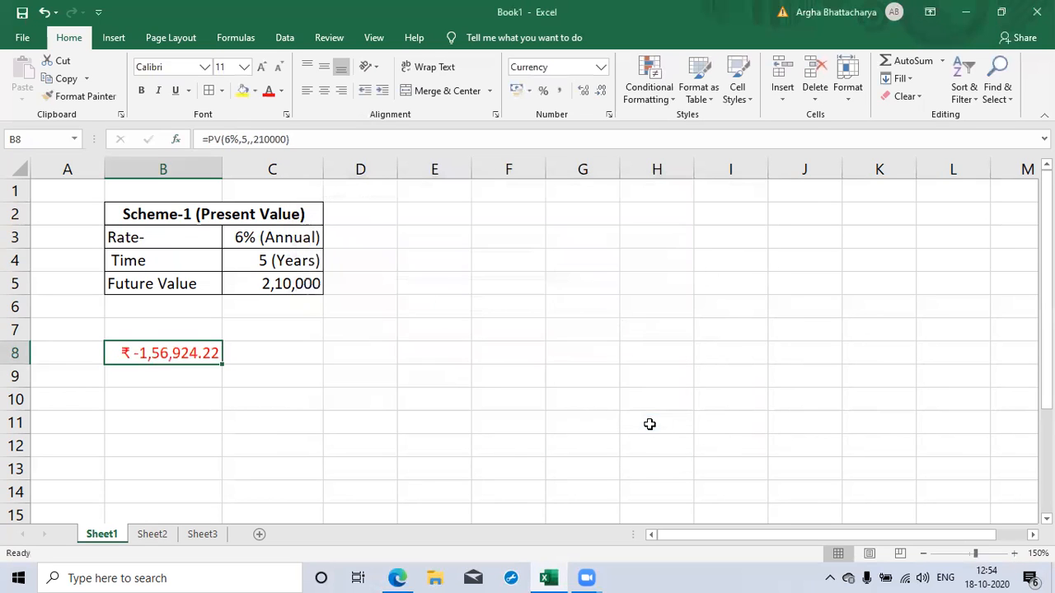
pyautogui.click(189, 370)
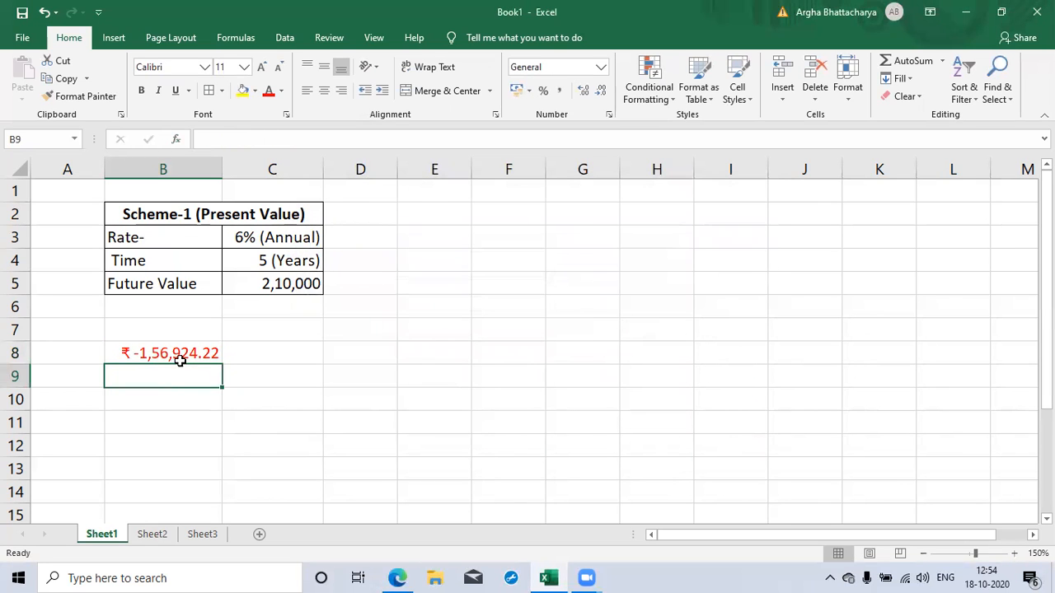
pyautogui.click(179, 357)
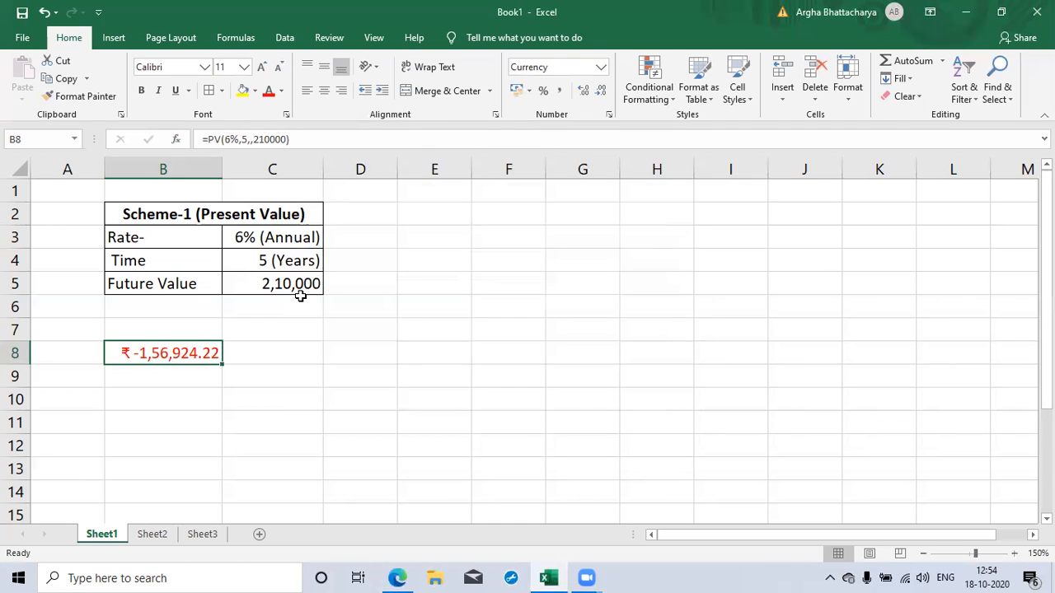
# On Sheet2, start an FV function in cell B9 and bring up its Function Arguments dialog.
pyautogui.click(146, 544)
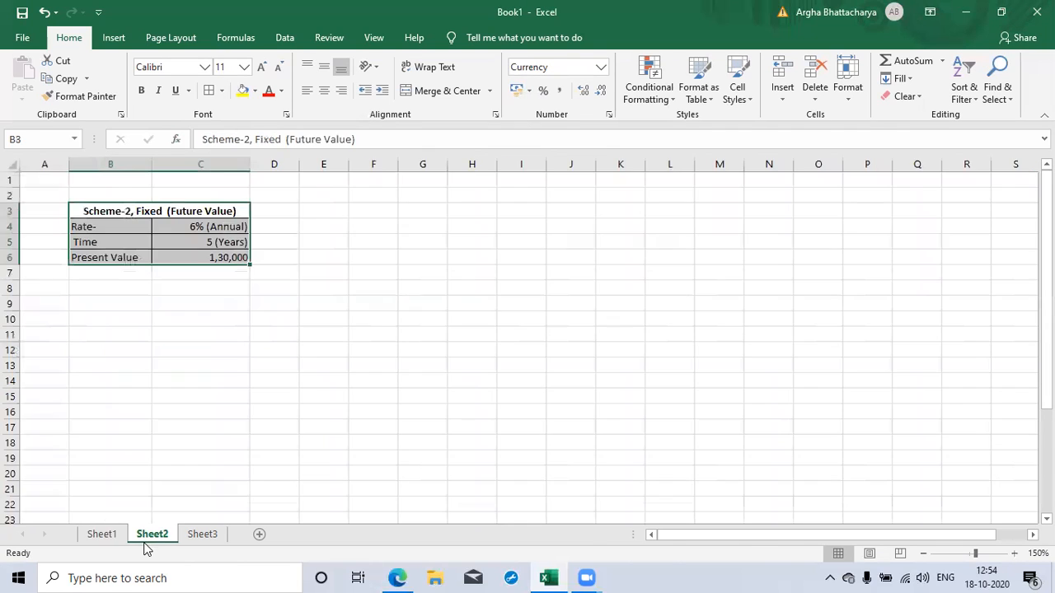
pyautogui.click(1014, 553)
pyautogui.click(1014, 554)
pyautogui.click(1014, 554)
pyautogui.click(1013, 554)
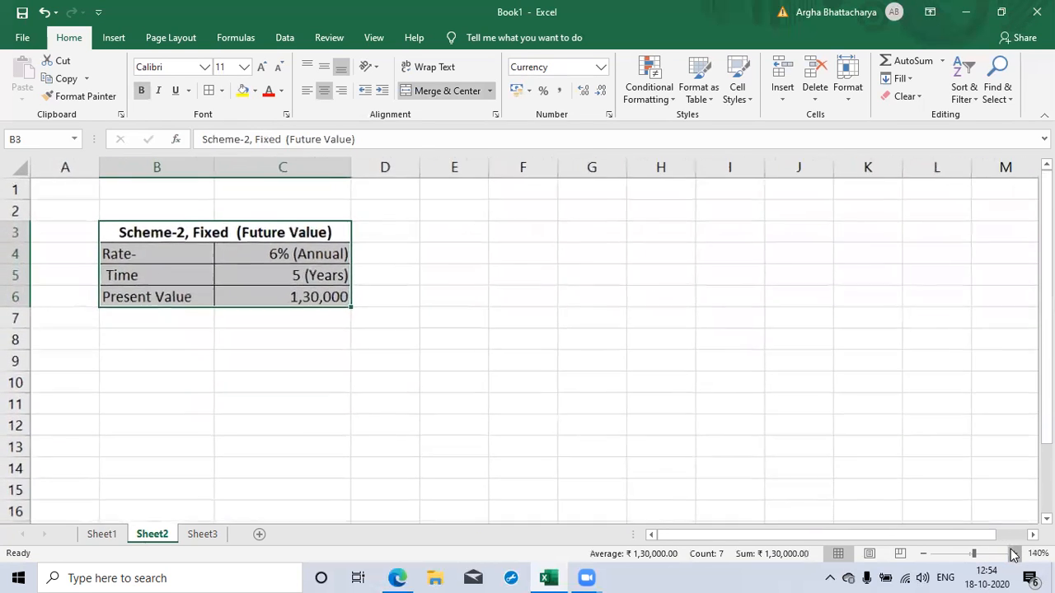
pyautogui.click(1014, 553)
pyautogui.click(1014, 554)
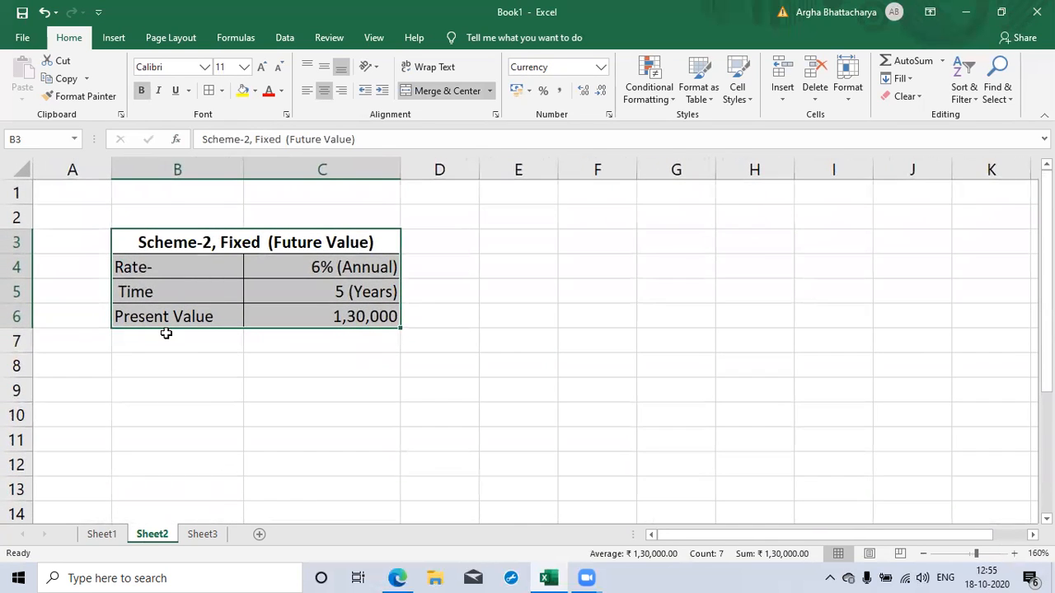
pyautogui.click(163, 389)
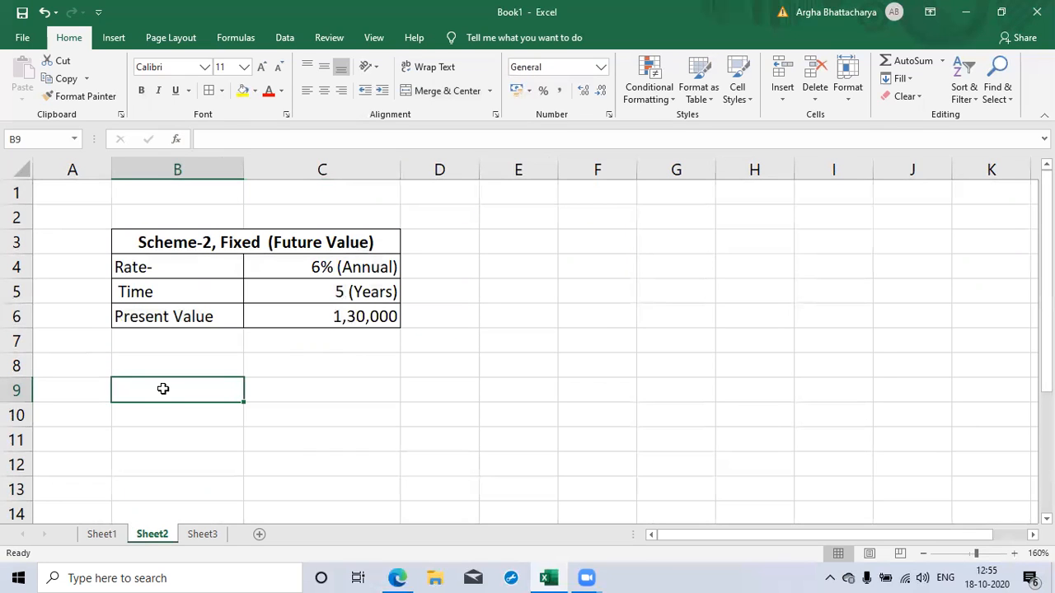
pyautogui.write('=fv')
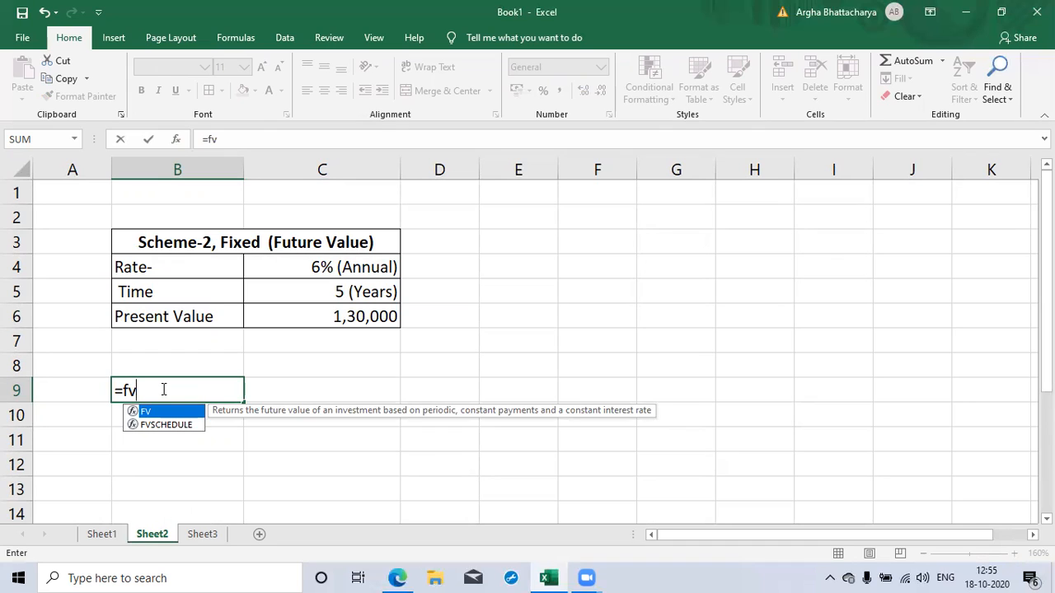
pyautogui.write('(')
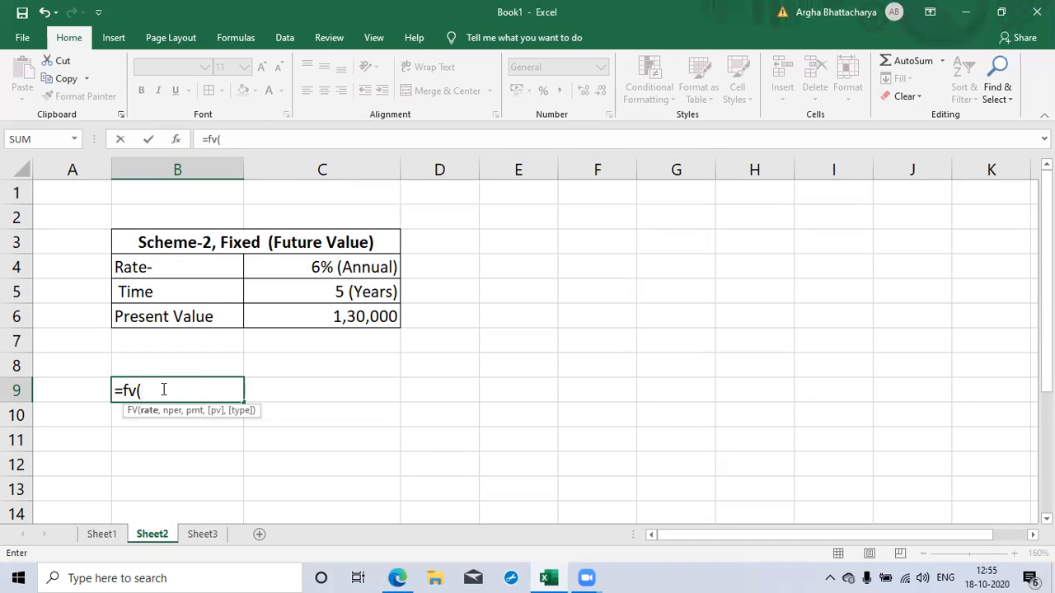
pyautogui.hotkey('ctrl', 'a')
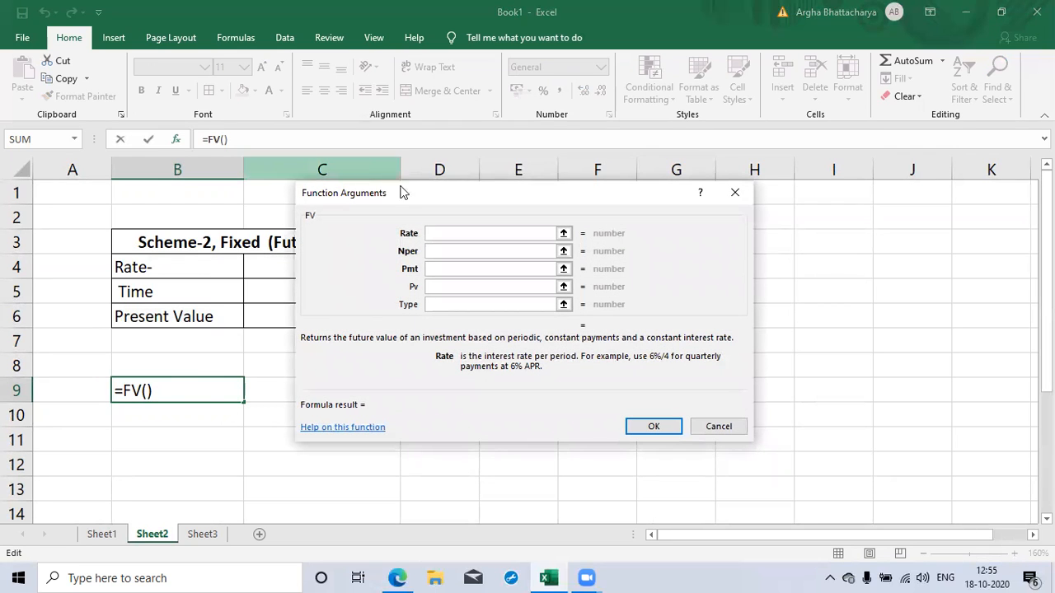
# Complete the FV function in B9 with Rate 6%, Nper 5 and Pv -130000, leaving Pmt and Type empty.
pyautogui.moveTo(460, 213); pyautogui.dragTo(572, 264)
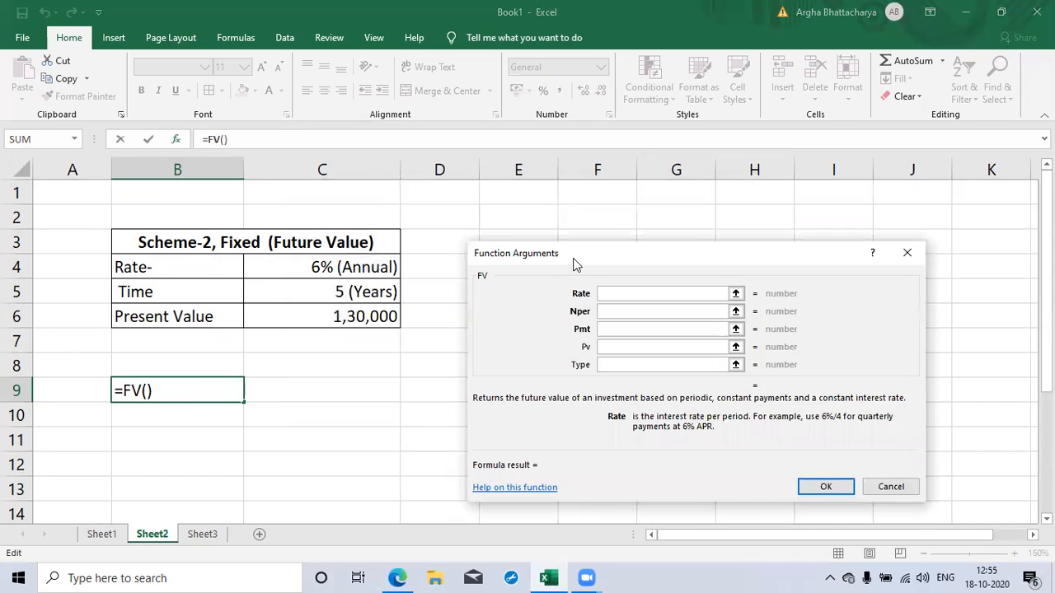
pyautogui.write('6%')
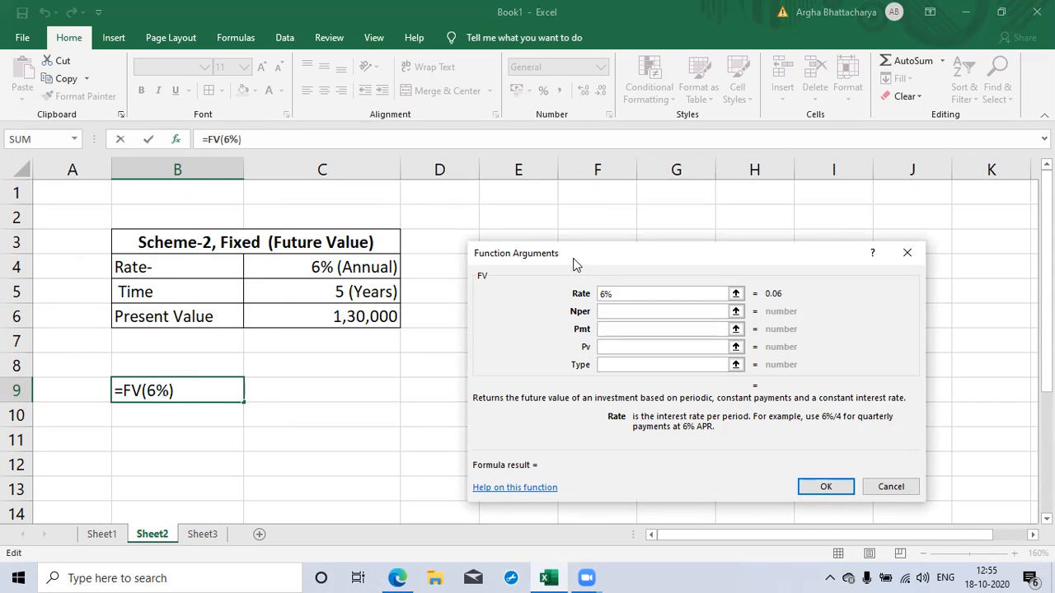
pyautogui.press('Tab')
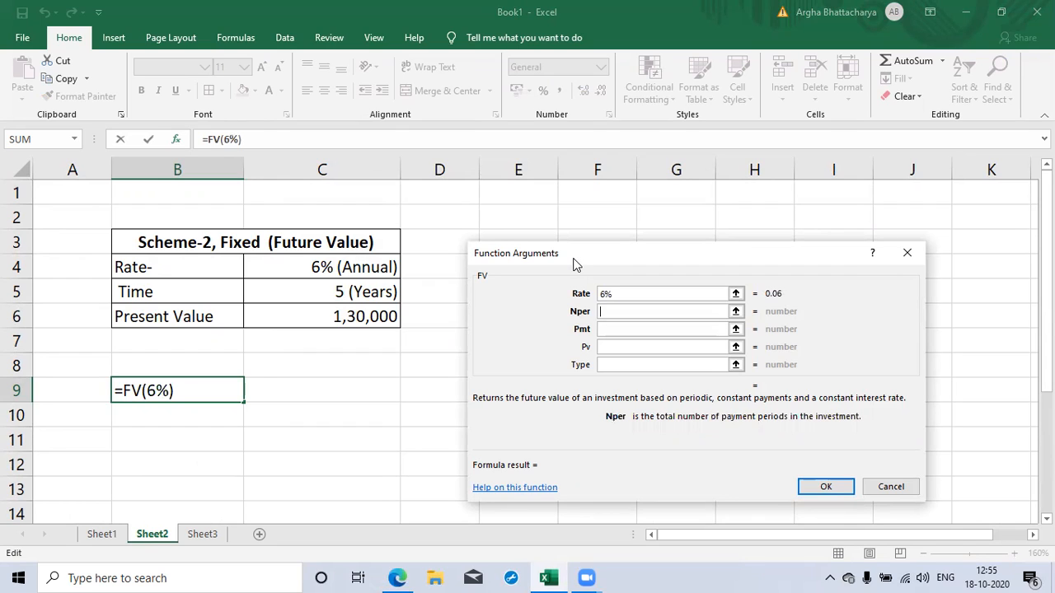
pyautogui.write('5')
pyautogui.press('Tab')
pyautogui.press('Tab')
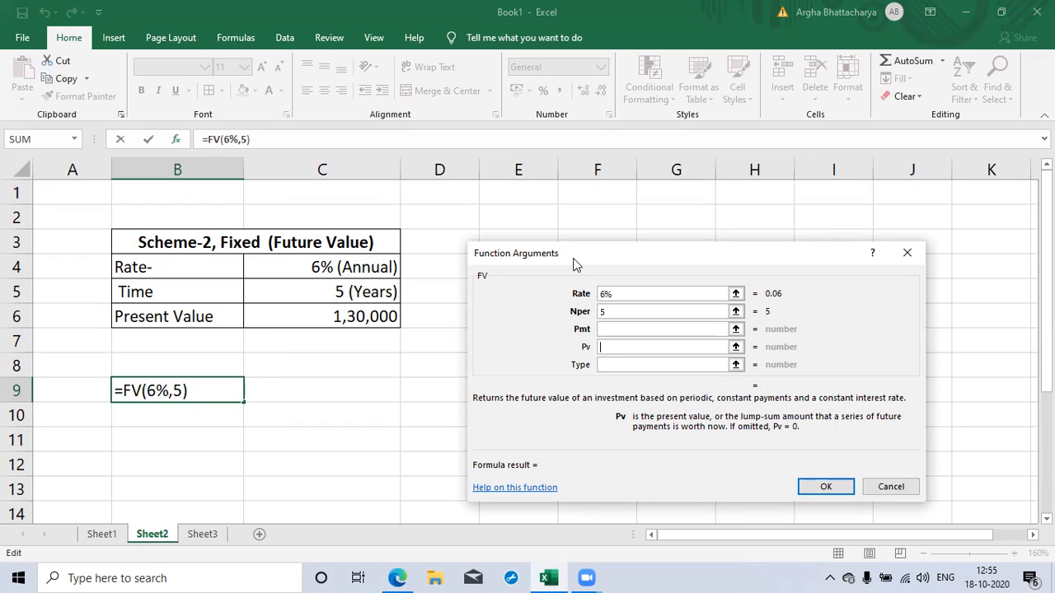
pyautogui.write('-1')
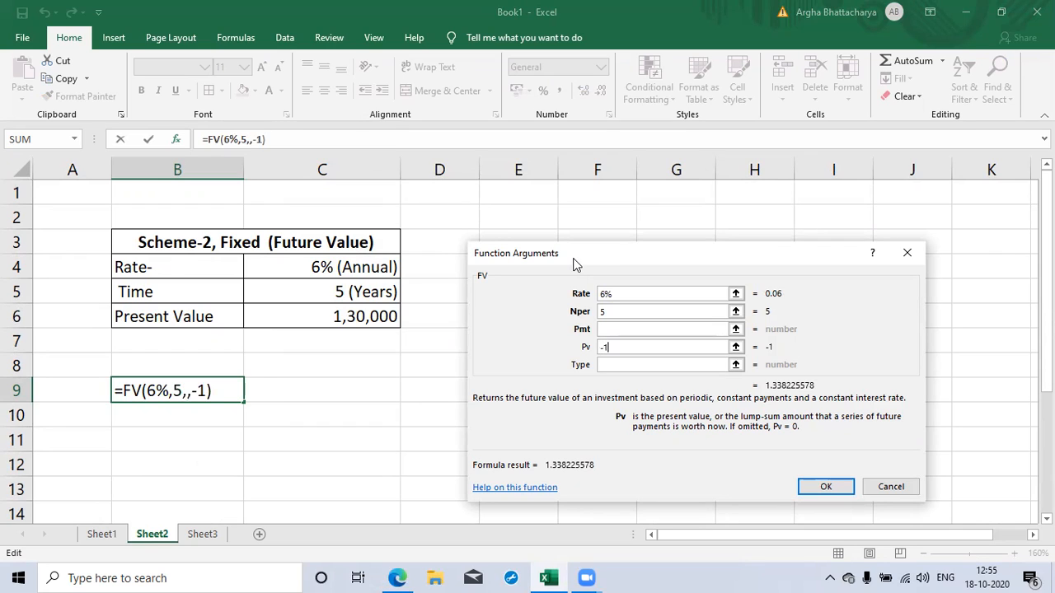
pyautogui.write('30000')
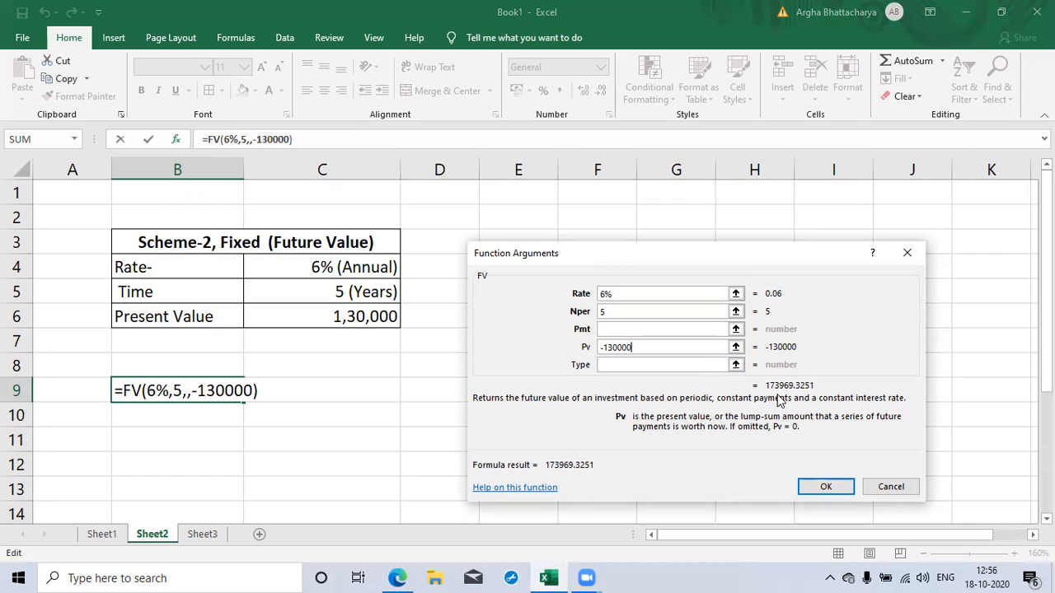
pyautogui.click(835, 493)
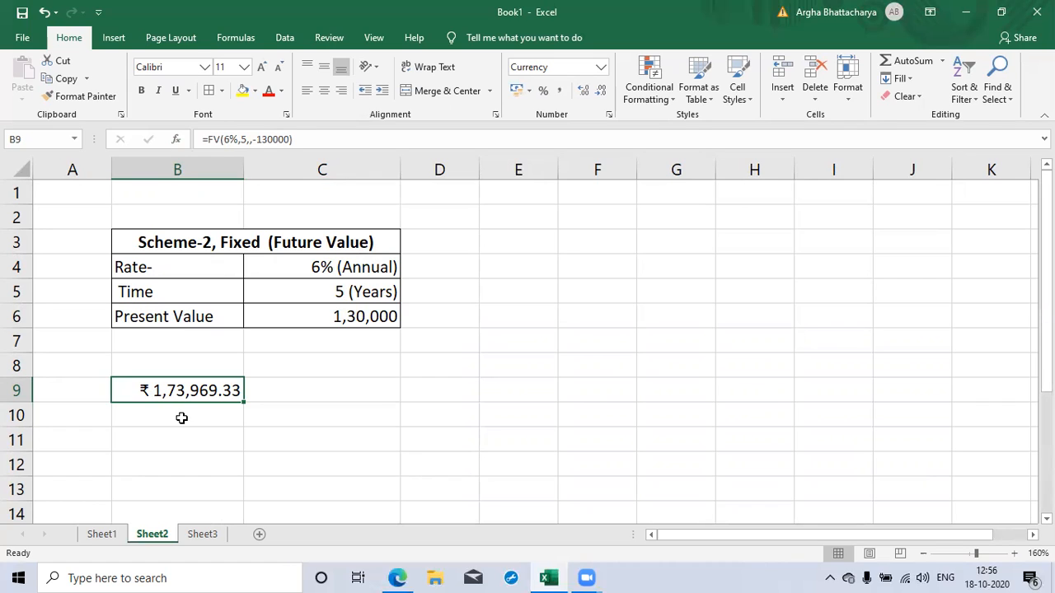
# On Sheet3, start an FV function in cell B9 and bring up its Function Arguments dialog.
pyautogui.click(199, 534)
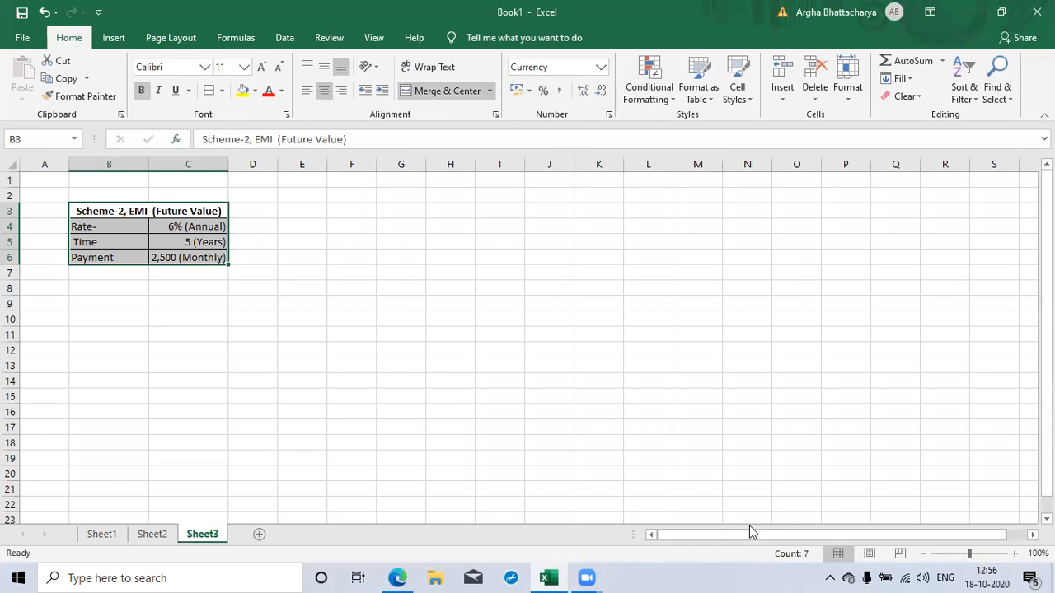
pyautogui.click(1014, 554)
pyautogui.click(1015, 554)
pyautogui.click(1015, 554)
pyautogui.click(1014, 553)
pyautogui.click(1015, 554)
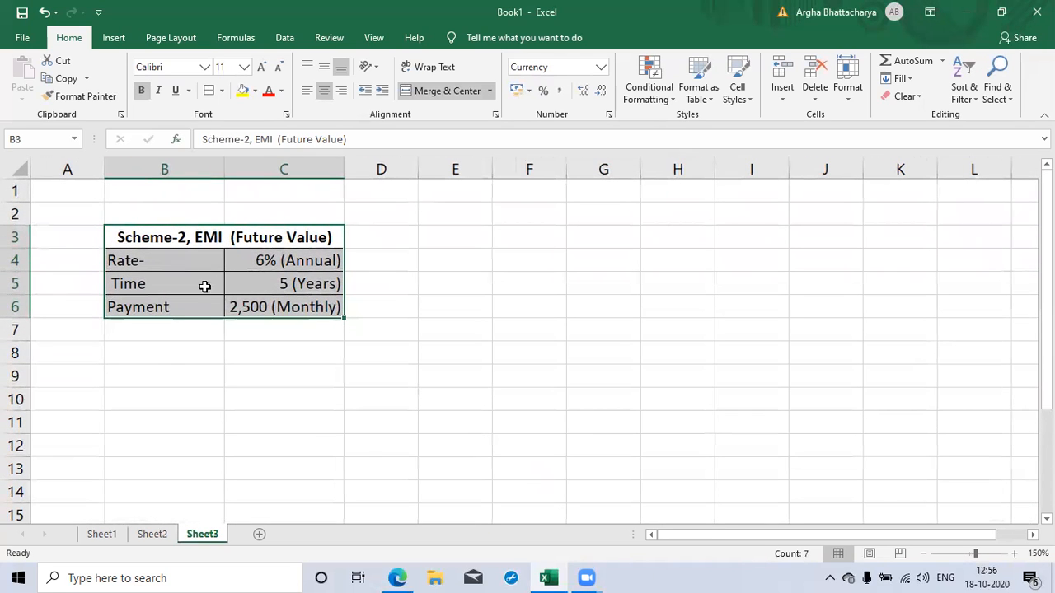
pyautogui.click(181, 376)
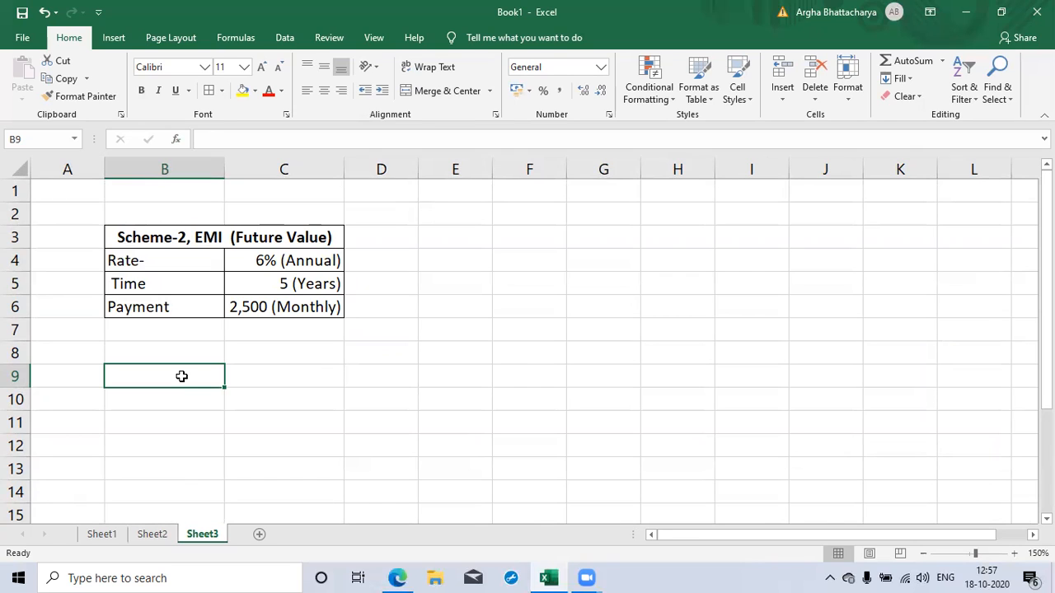
pyautogui.write('=fv')
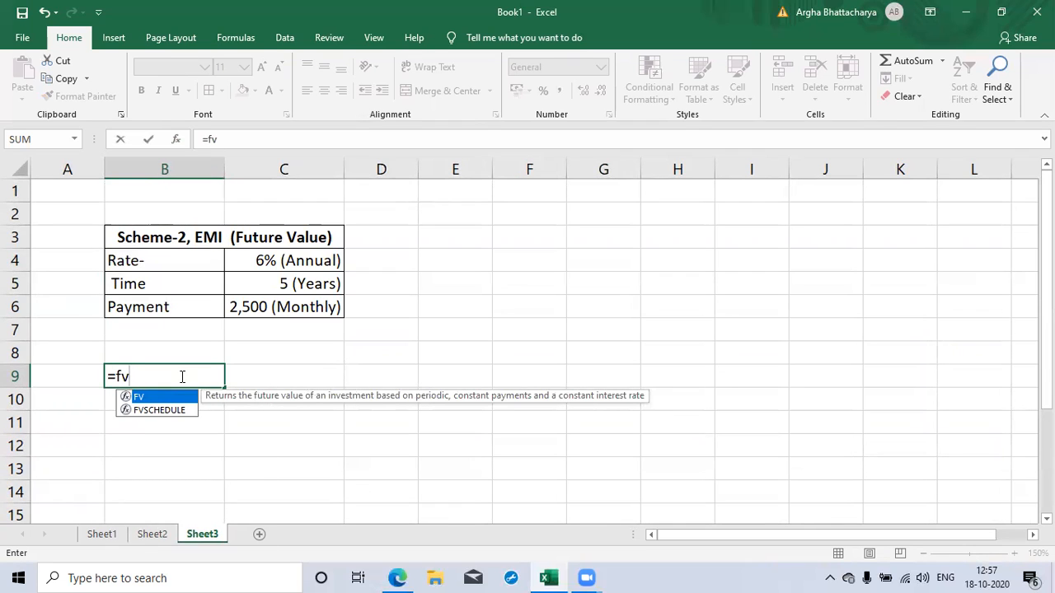
pyautogui.write('(')
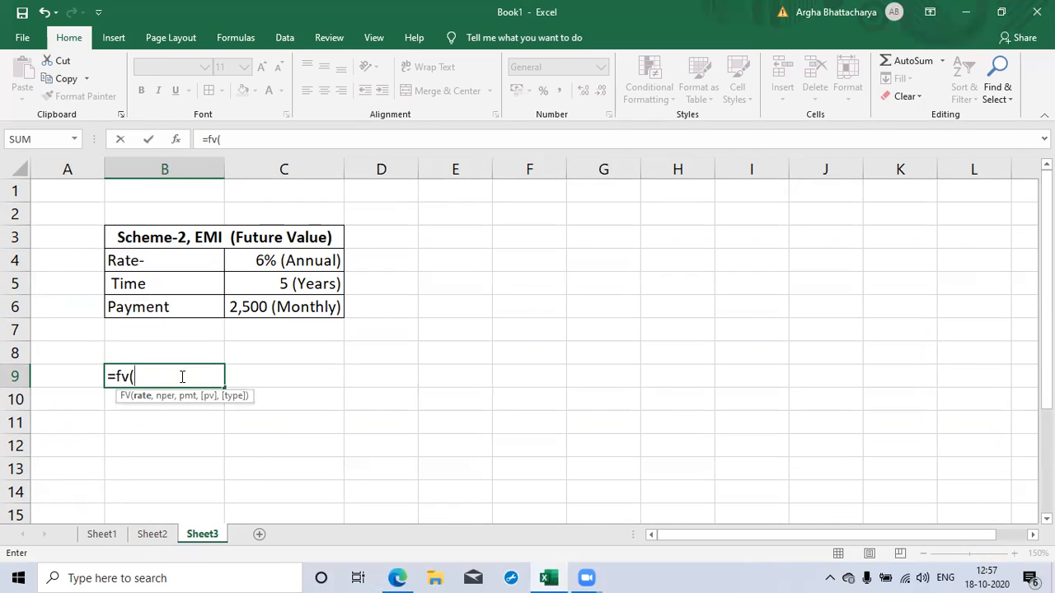
pyautogui.hotkey('ctrl', 'a')
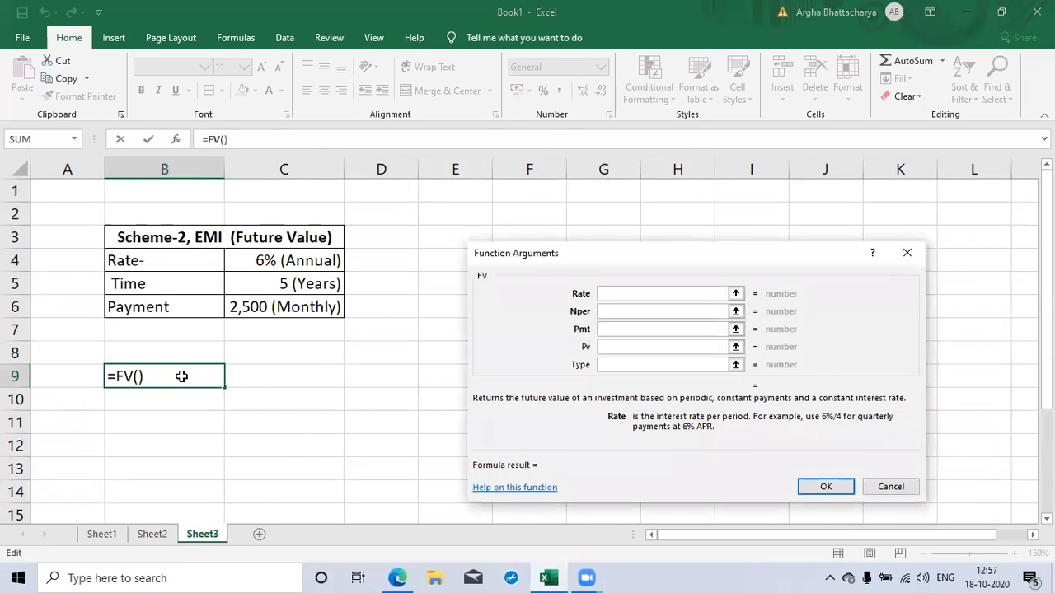
# Complete the FV function in B9 with Rate 6%/12, Nper 60 and Pmt -2500, leaving Pv and Type empty.
pyautogui.write('6%')
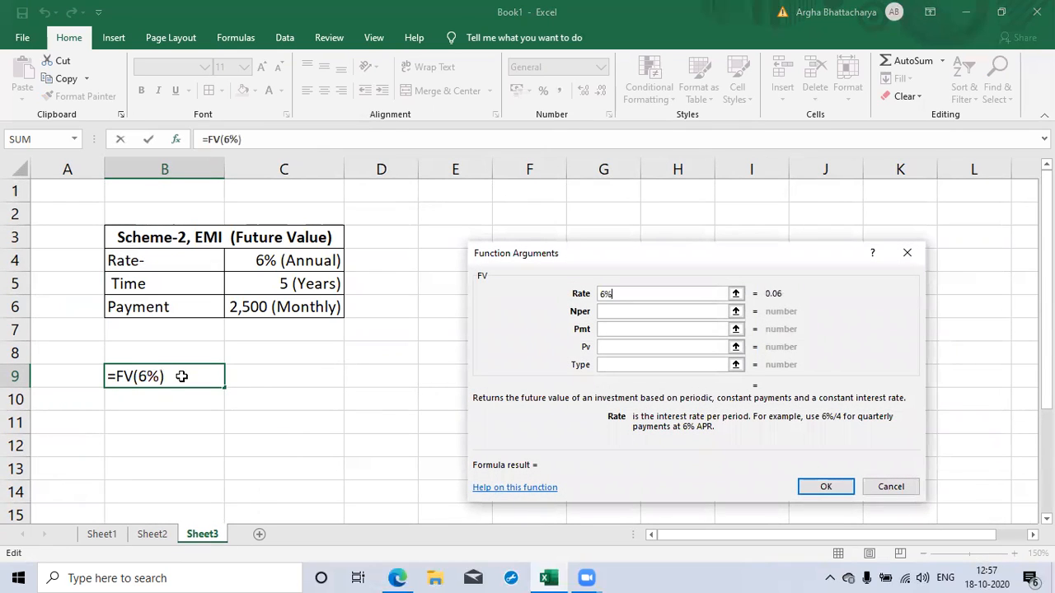
pyautogui.write('/12')
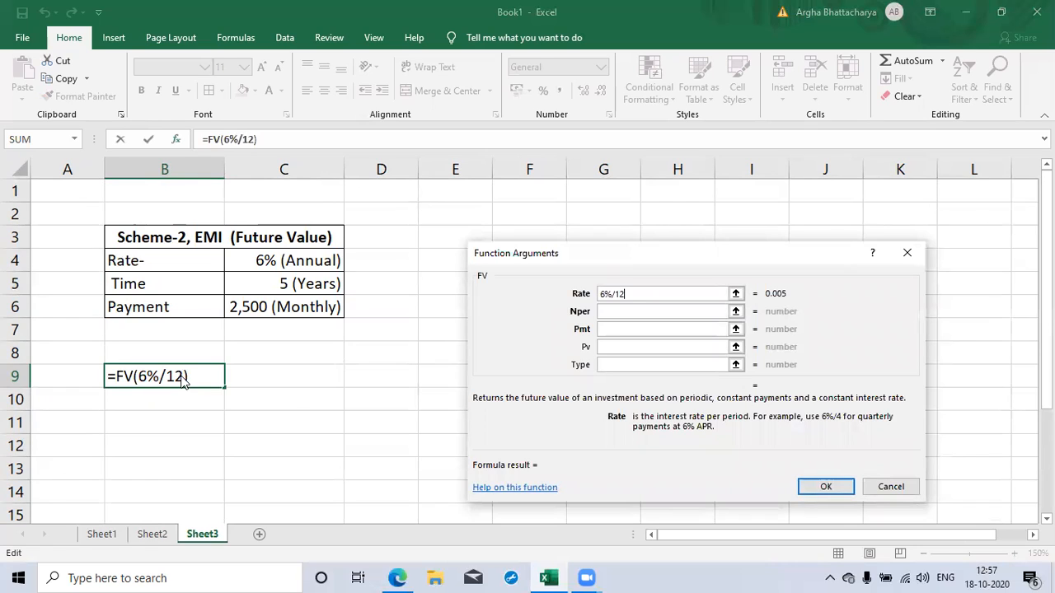
pyautogui.press('Tab')
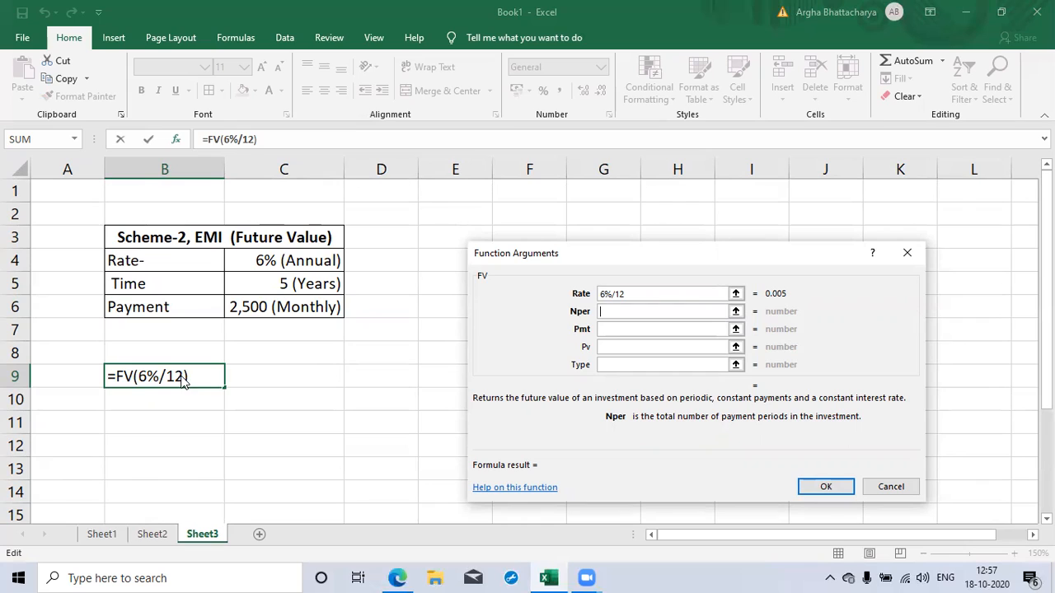
pyautogui.write('60')
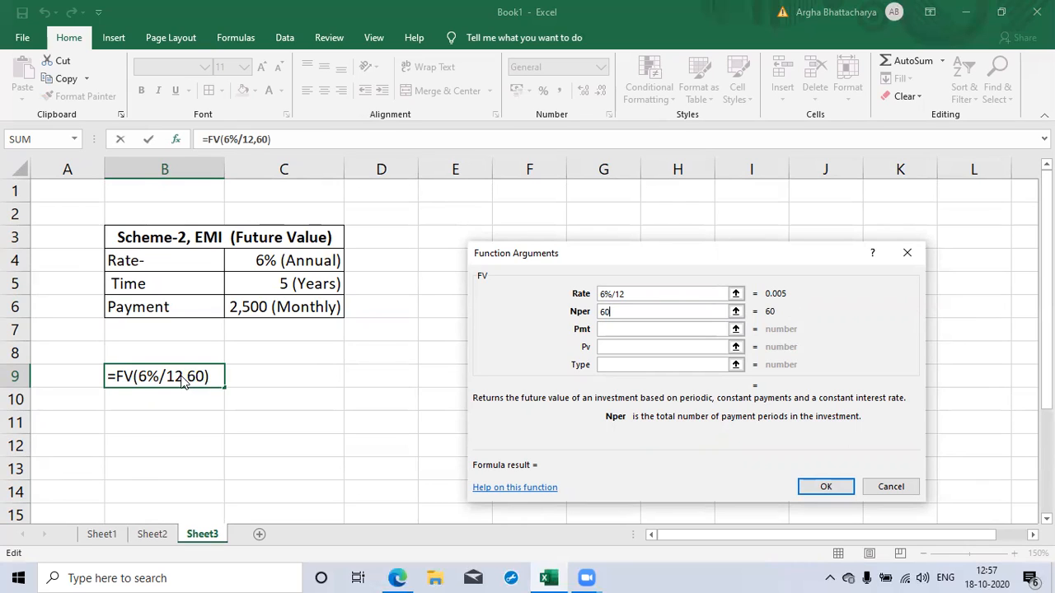
pyautogui.press('Tab')
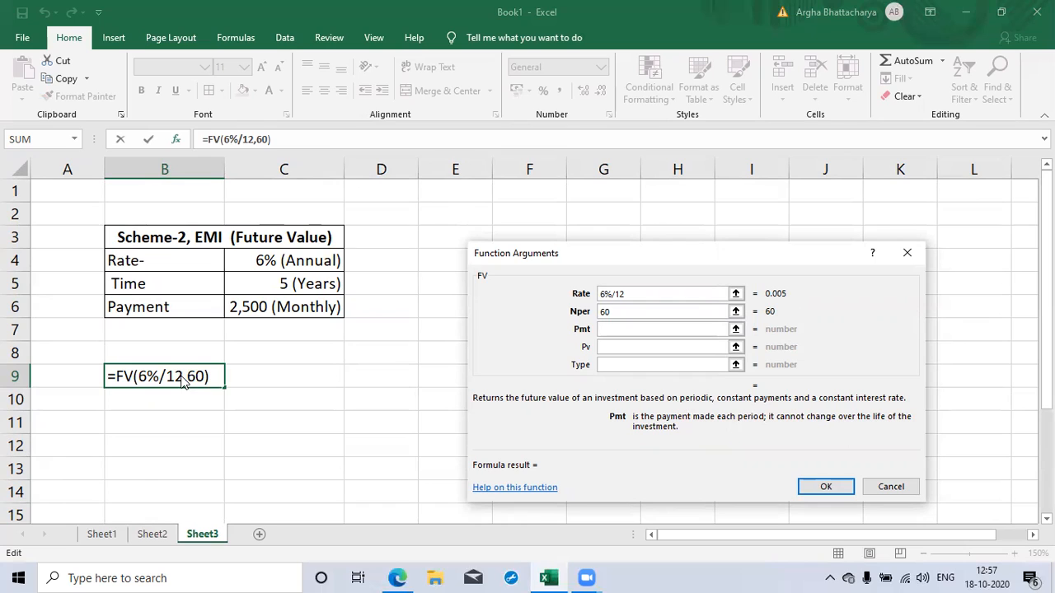
pyautogui.write('-2500')
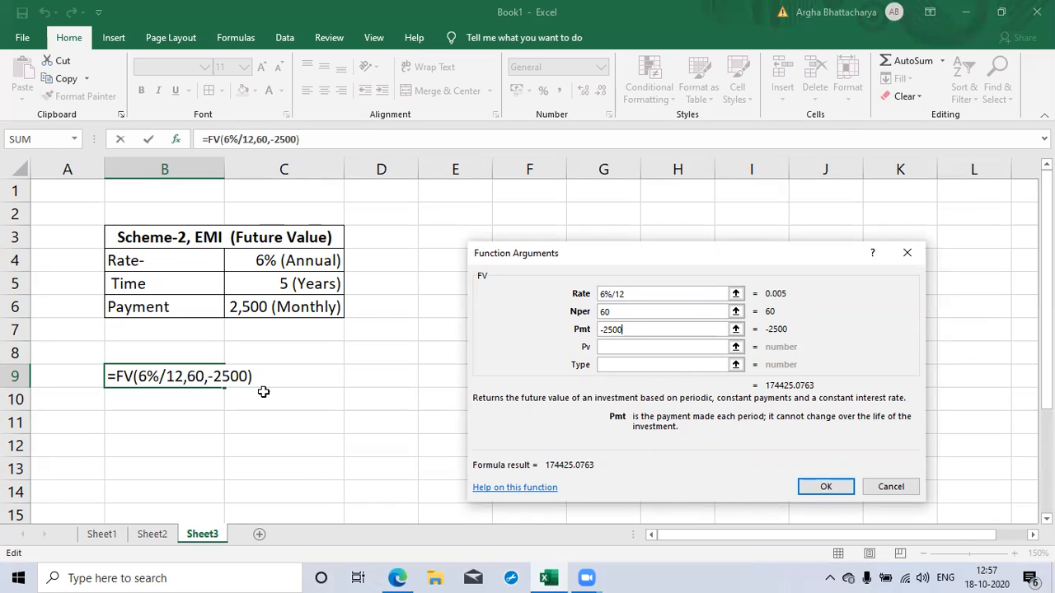
pyautogui.click(825, 489)
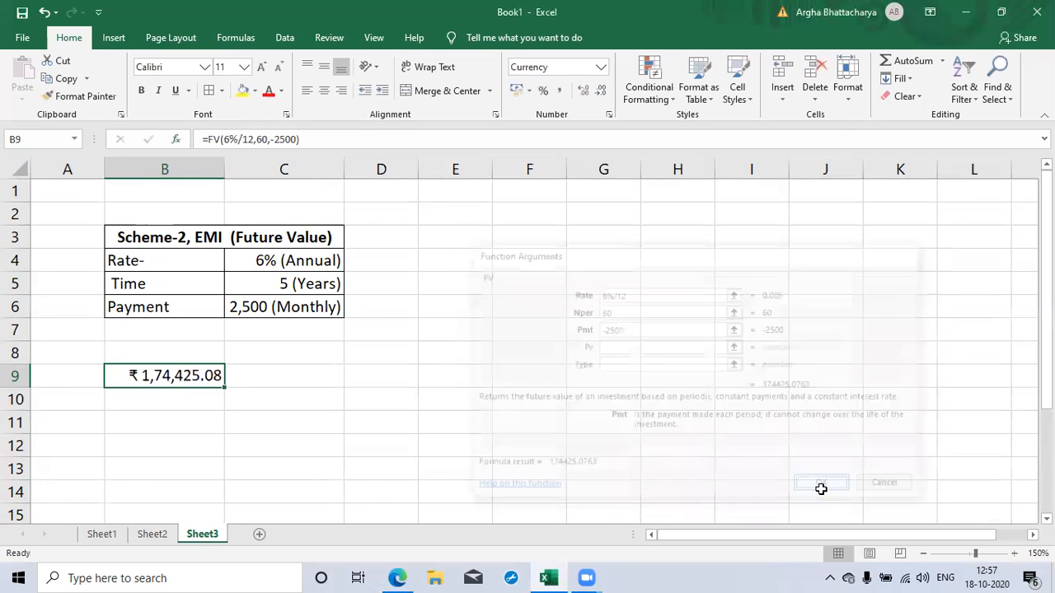